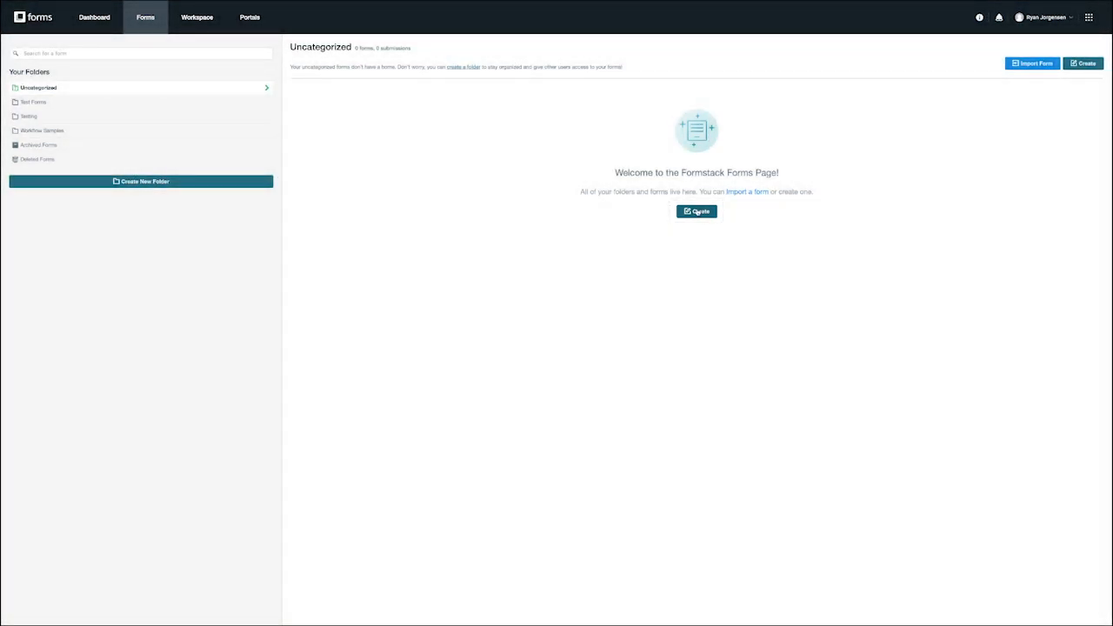
# - Create a blank workflow named Employee Review in the Uncategorized folder
pyautogui.click(697, 211)
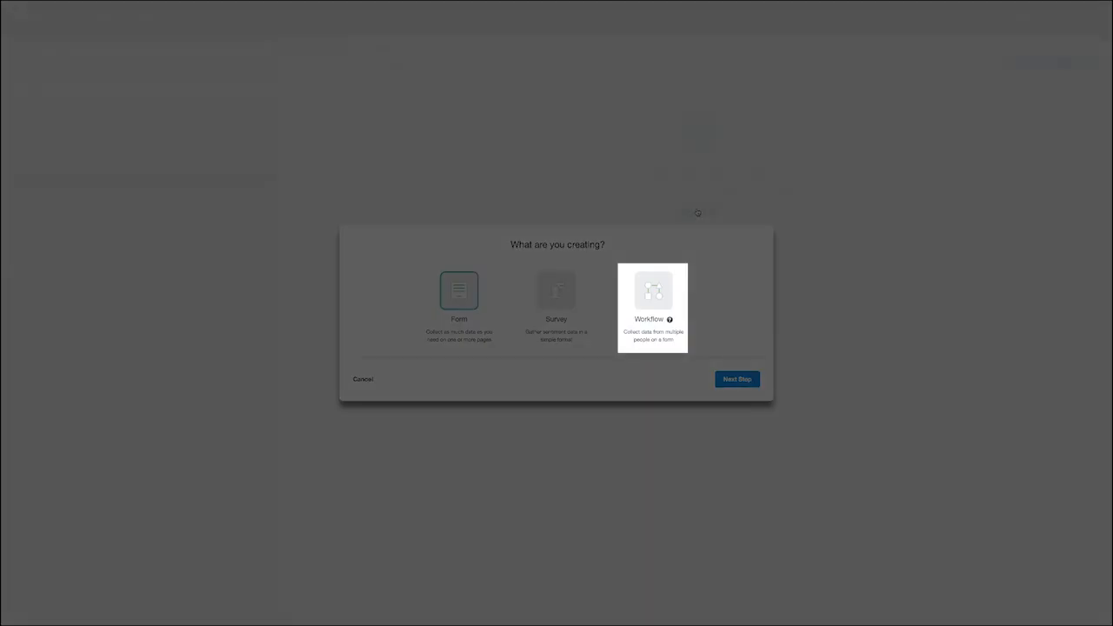
pyautogui.click(665, 287)
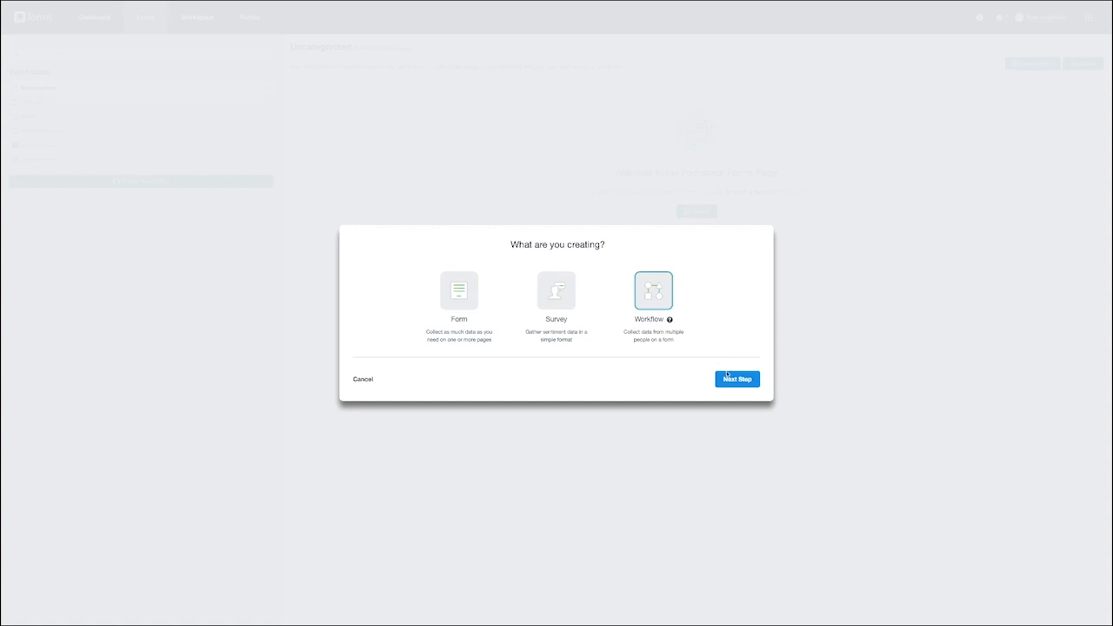
pyautogui.click(732, 380)
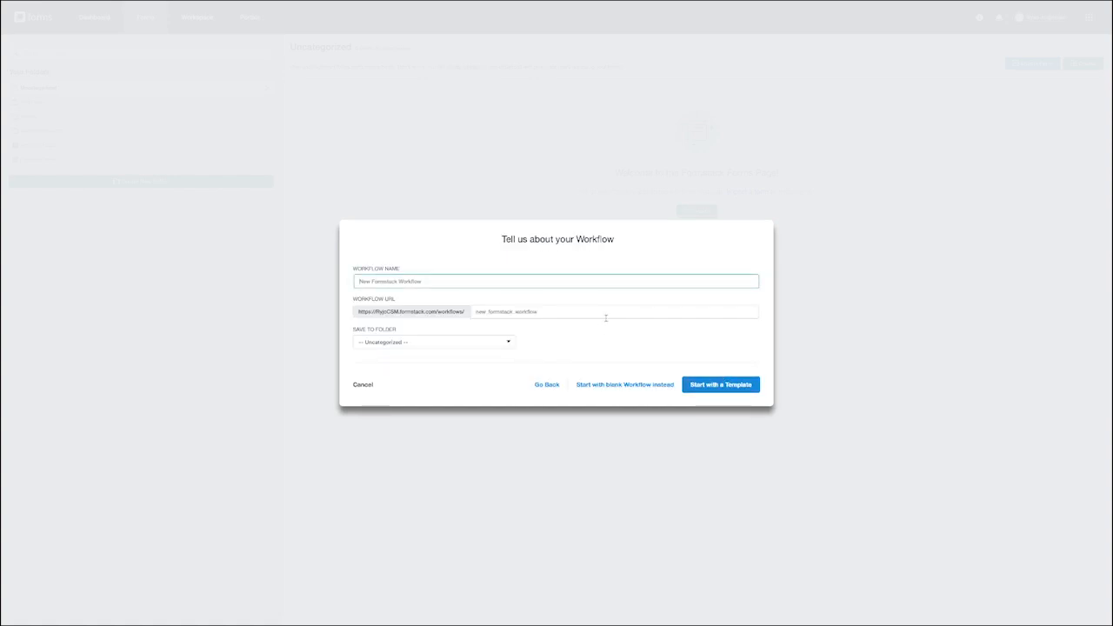
pyautogui.write('Employee Review')
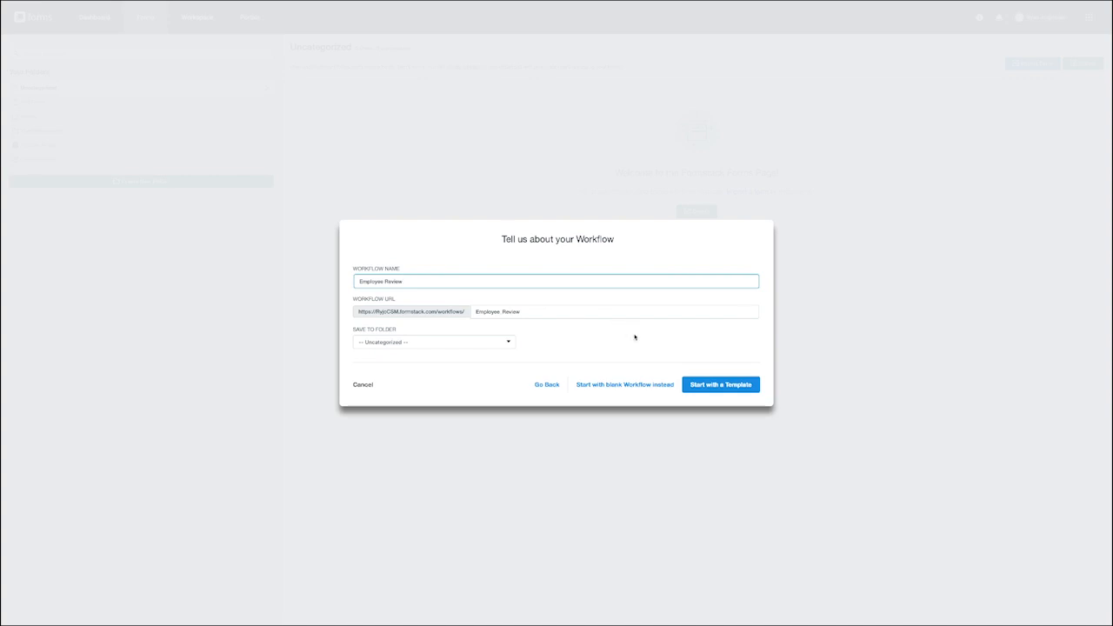
pyautogui.click(636, 385)
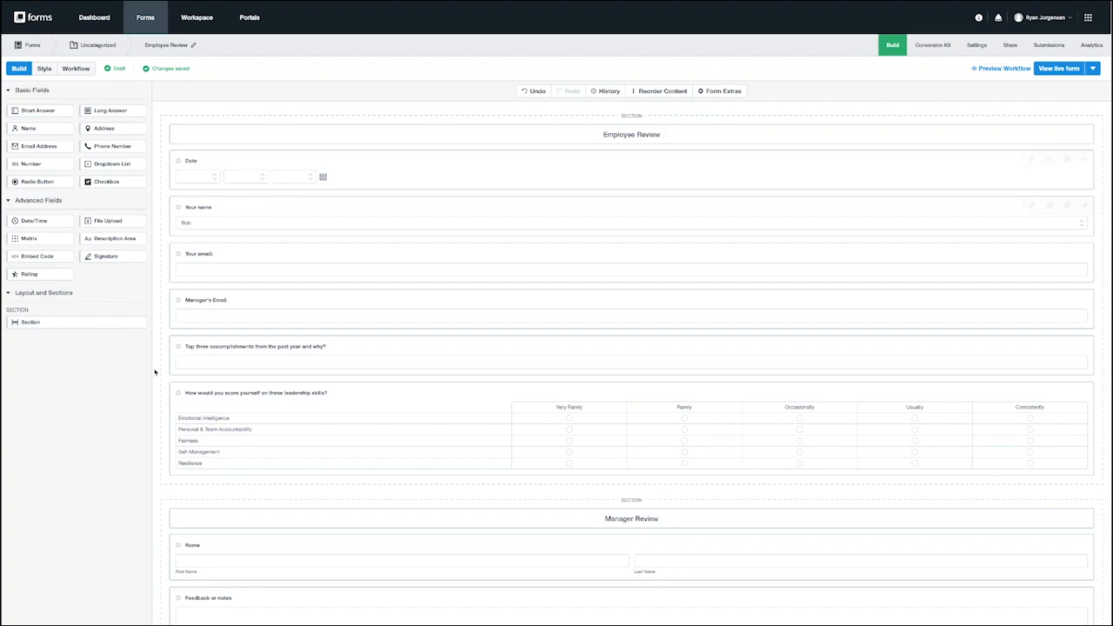
# - Examine how the form is divided into the Employee Review, Manager Review and HR Team sections and how a section is selected or placed
pyautogui.moveTo(40, 325); pyautogui.dragTo(312, 326)
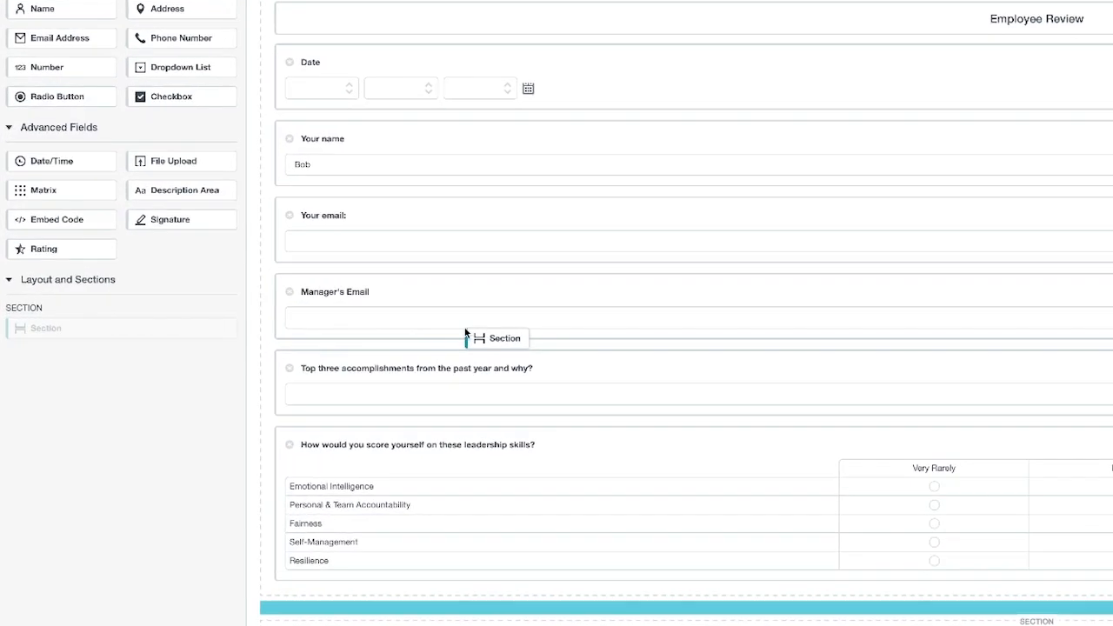
pyautogui.moveTo(466, 331); pyautogui.dragTo(107, 328)
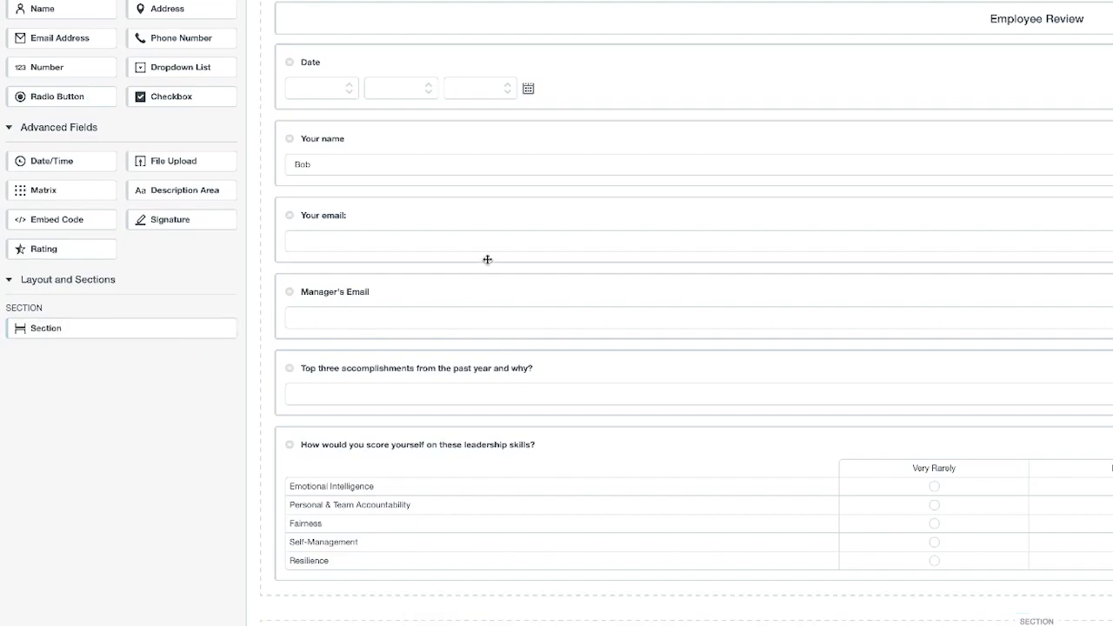
pyautogui.click(892, 19)
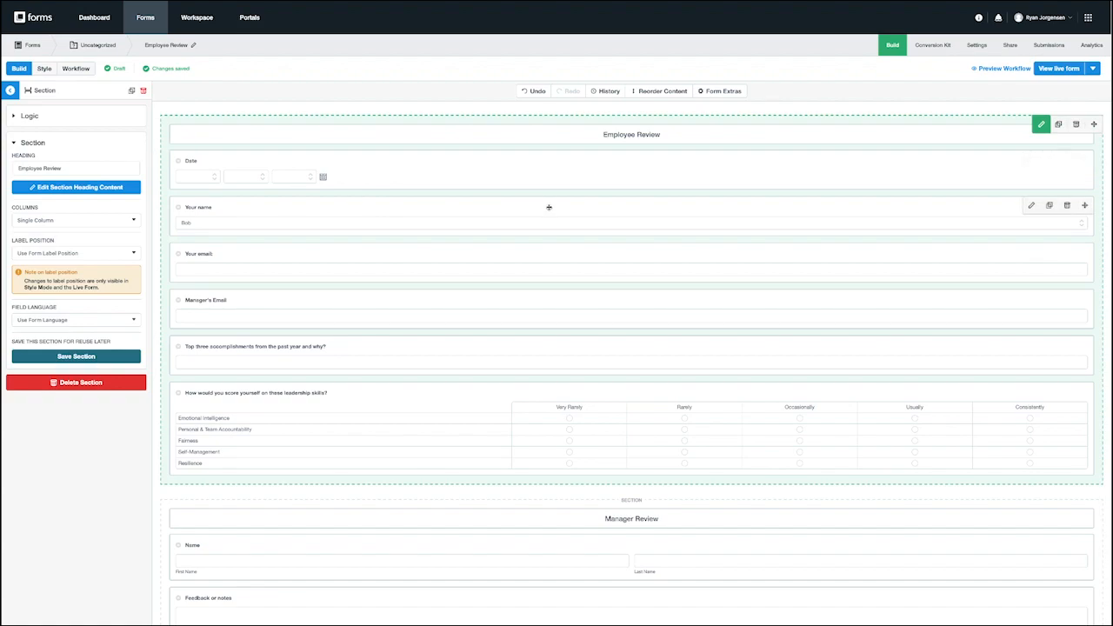
pyautogui.scroll(-5, 547, 206)
pyautogui.scroll(-4, 550, 206)
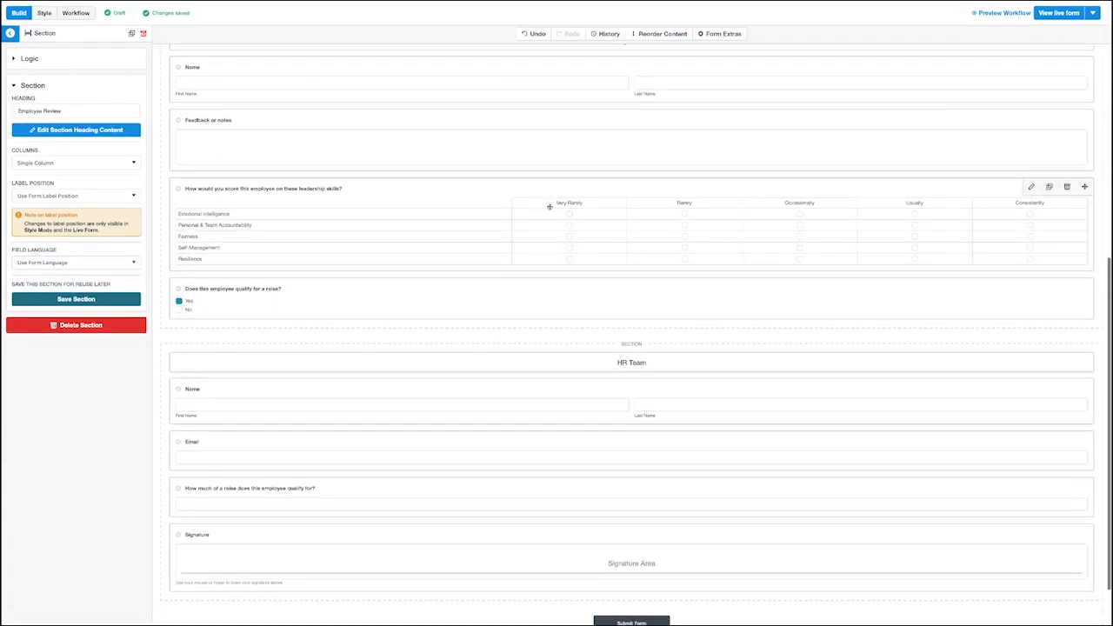
pyautogui.scroll(6, 550, 206)
pyautogui.scroll(4, 549, 206)
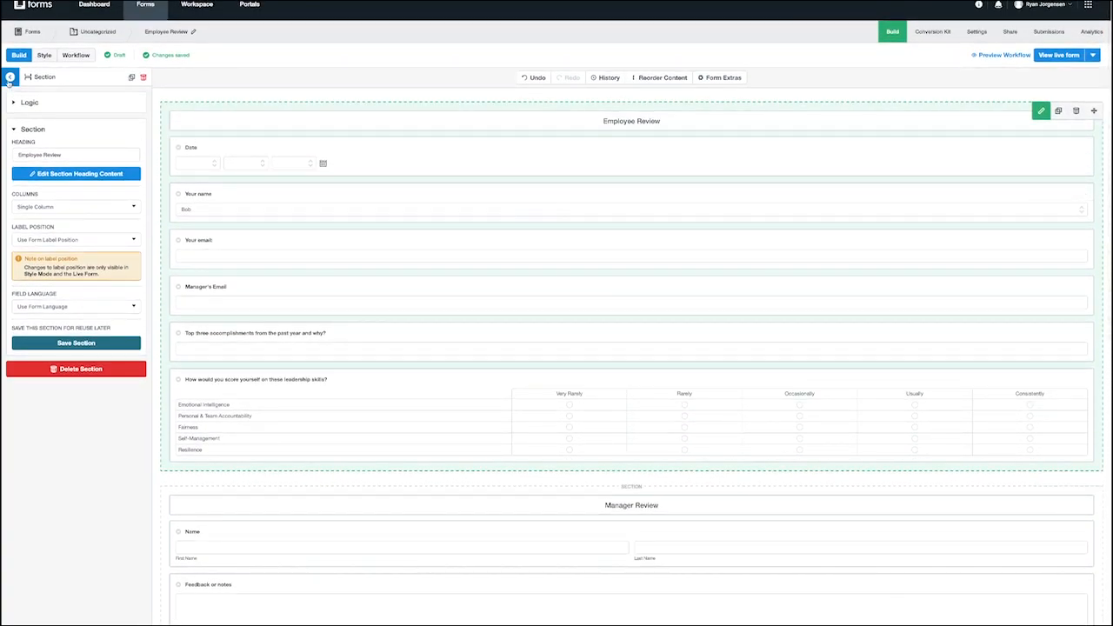
pyautogui.click(10, 79)
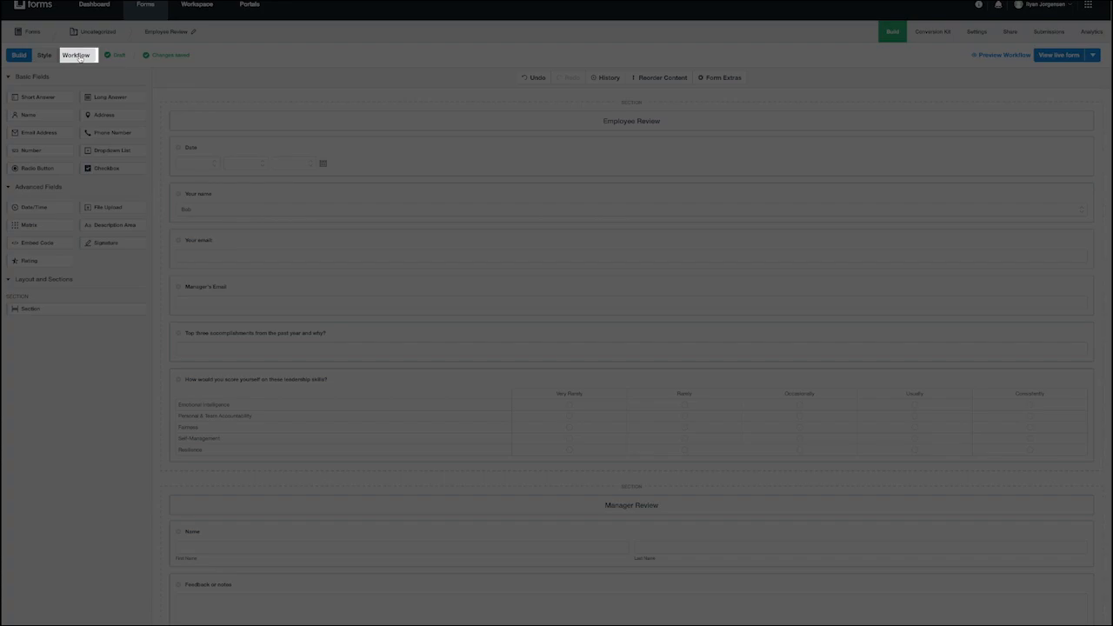
# - Open the workflow editor and rename the entry step as Employee Step, with login not required
pyautogui.click(76, 55)
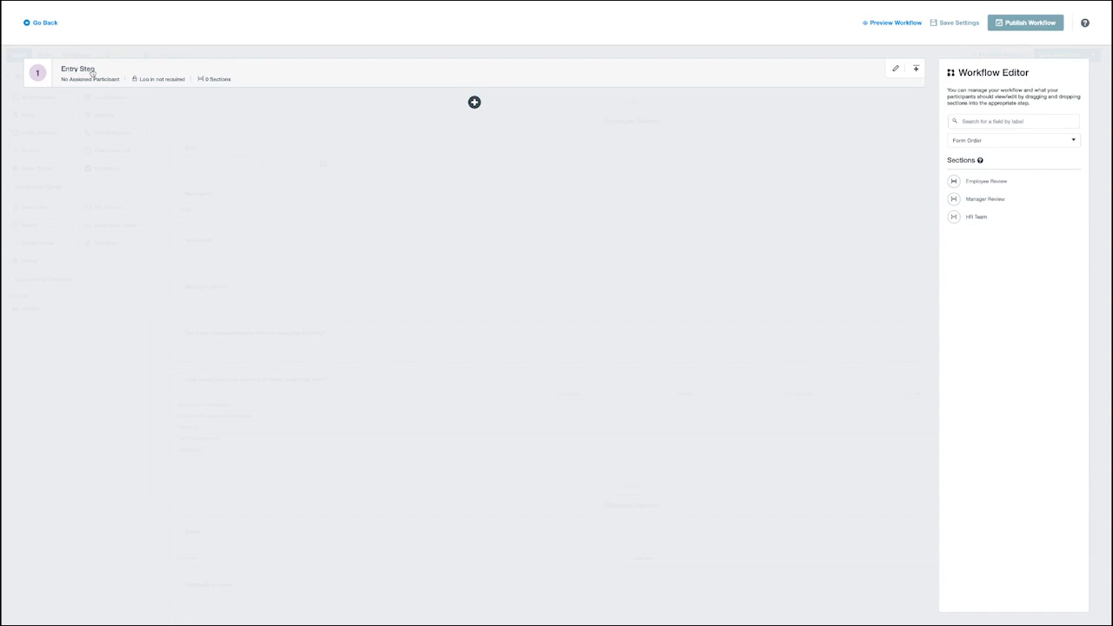
pyautogui.click(92, 72)
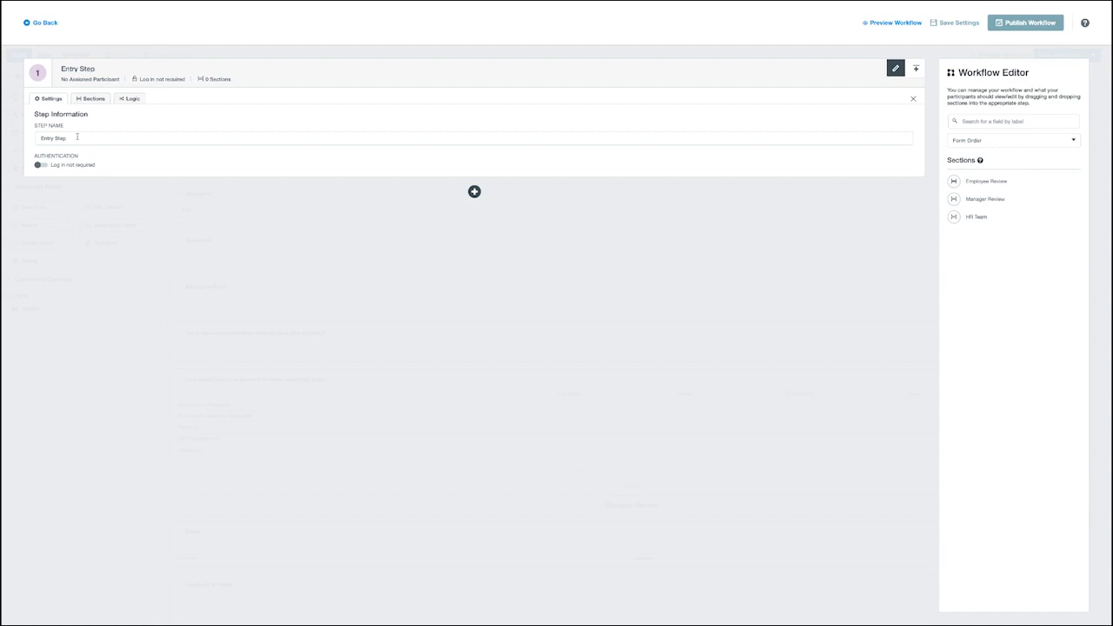
pyautogui.moveTo(77, 137); pyautogui.dragTo(43, 128)
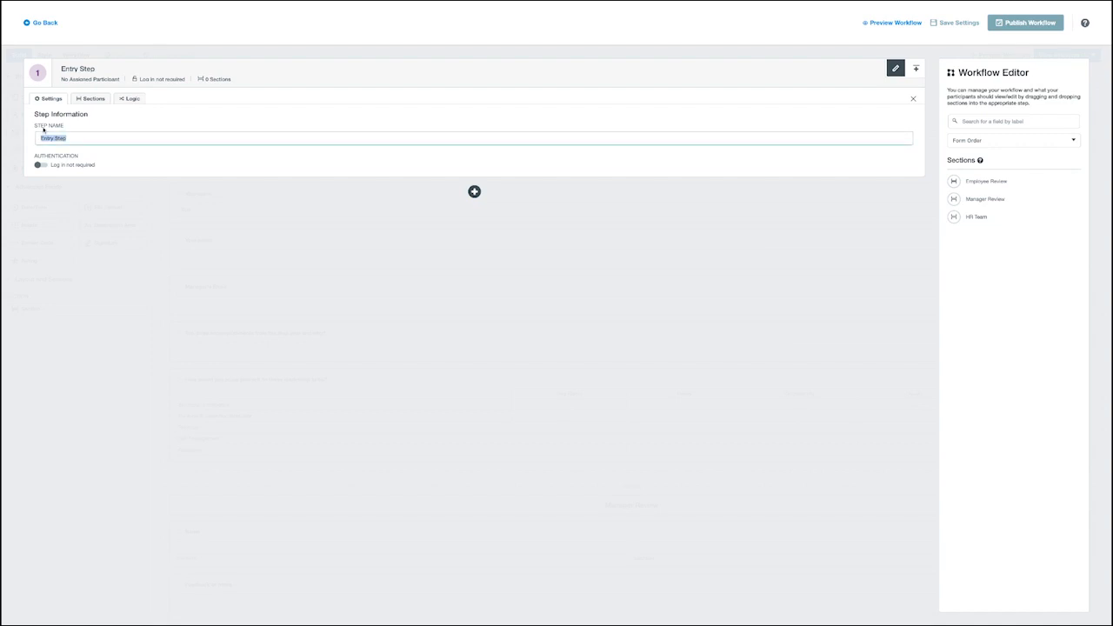
pyautogui.write('E')
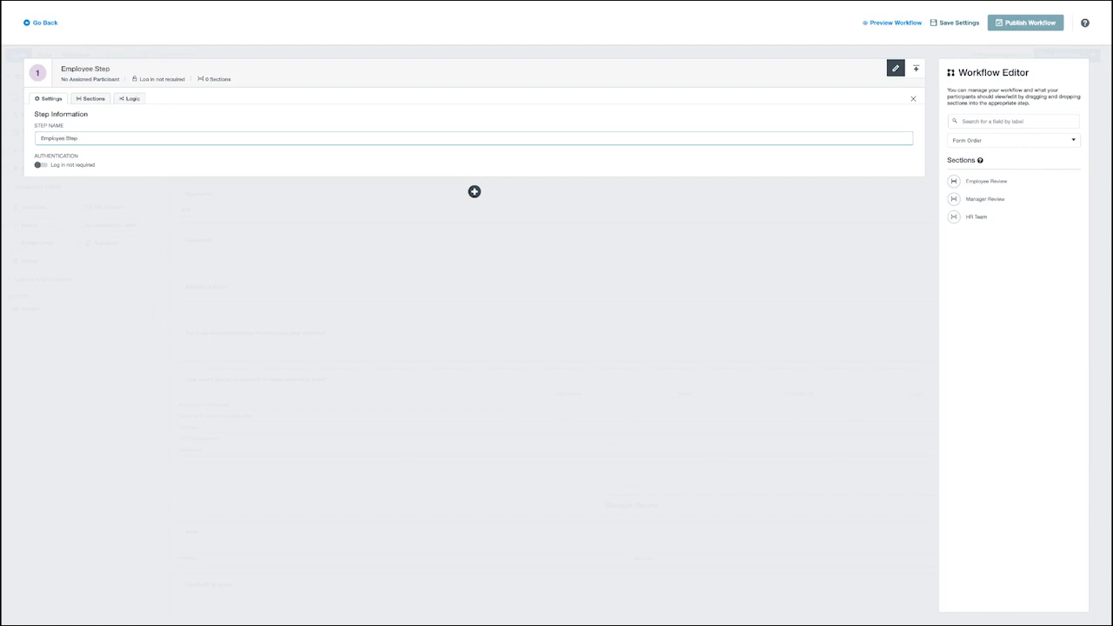
pyautogui.click(40, 165)
pyautogui.click(40, 165)
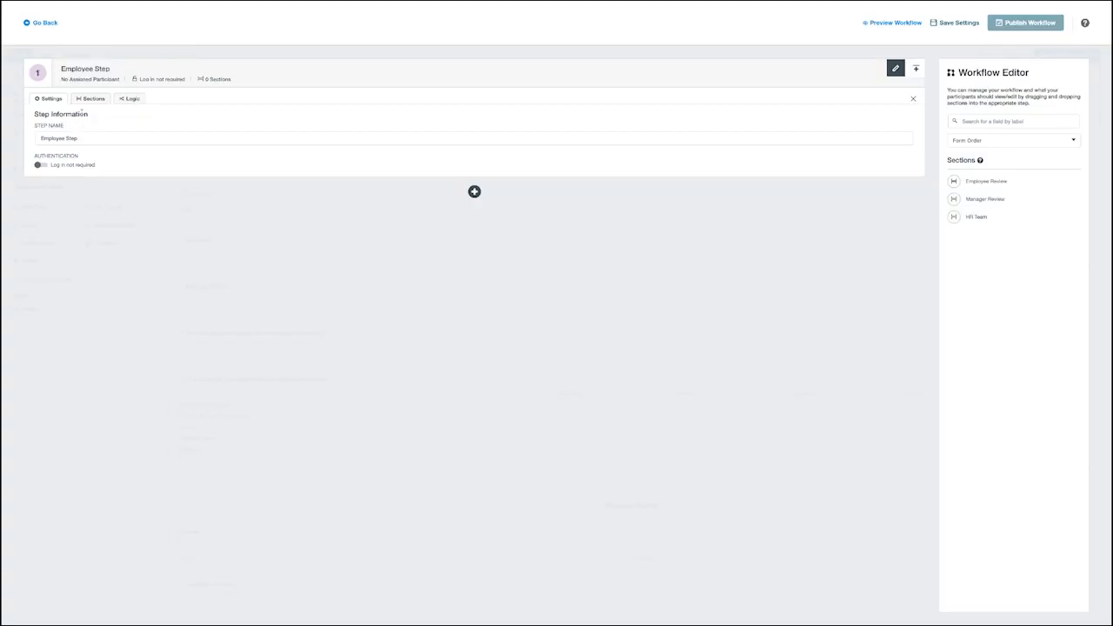
# - Include the Employee Review section in the Employee Step as editable and return to that step's settings
pyautogui.click(90, 98)
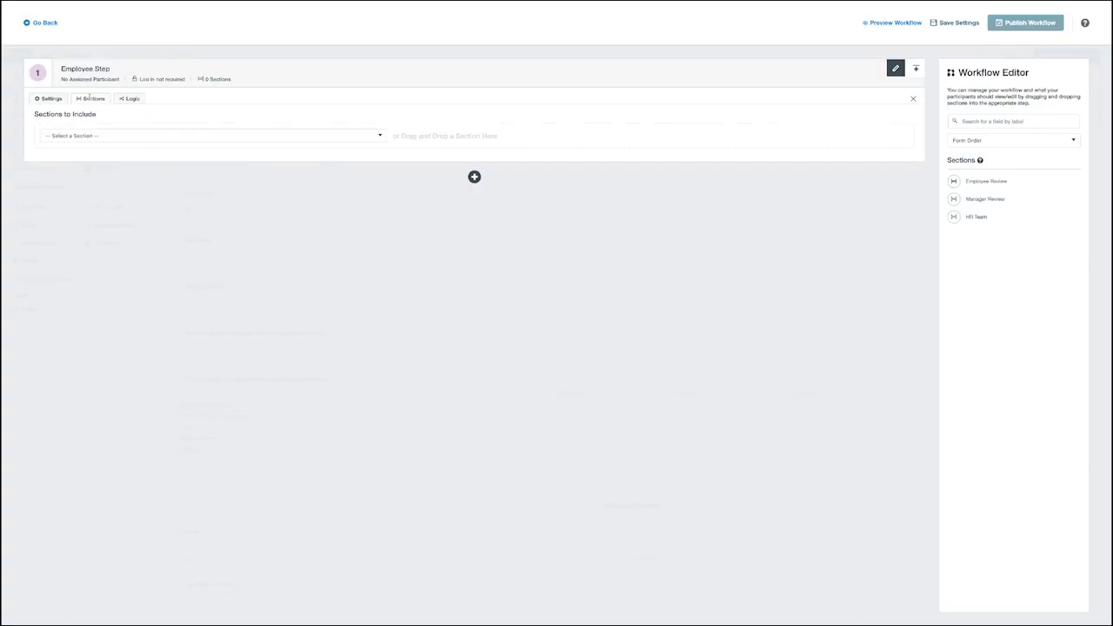
pyautogui.click(315, 136)
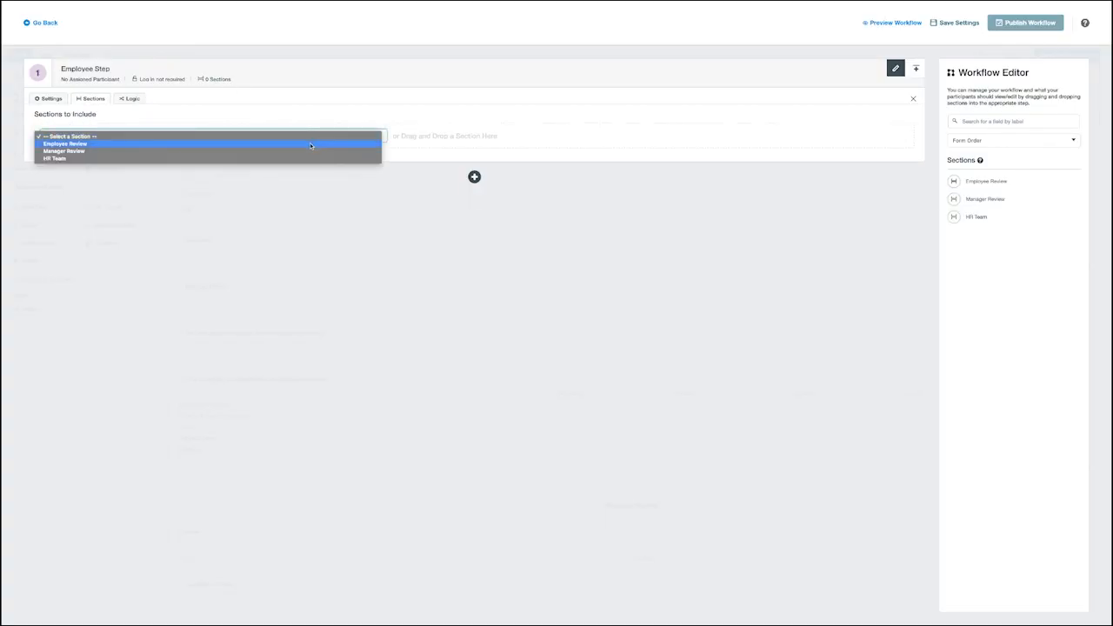
pyautogui.click(912, 196)
pyautogui.moveTo(988, 186); pyautogui.dragTo(586, 131)
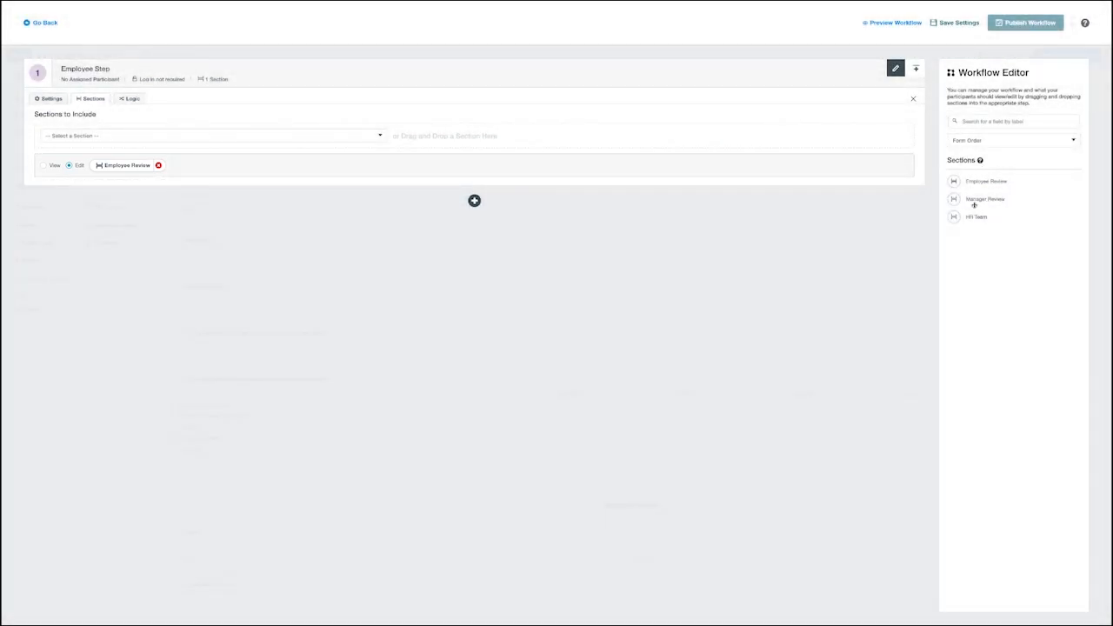
pyautogui.moveTo(972, 202)
pyautogui.mouseDown()
pyautogui.moveTo(598, 165)
pyautogui.moveTo(891, 208)
pyautogui.moveTo(973, 201)
pyautogui.mouseUp()
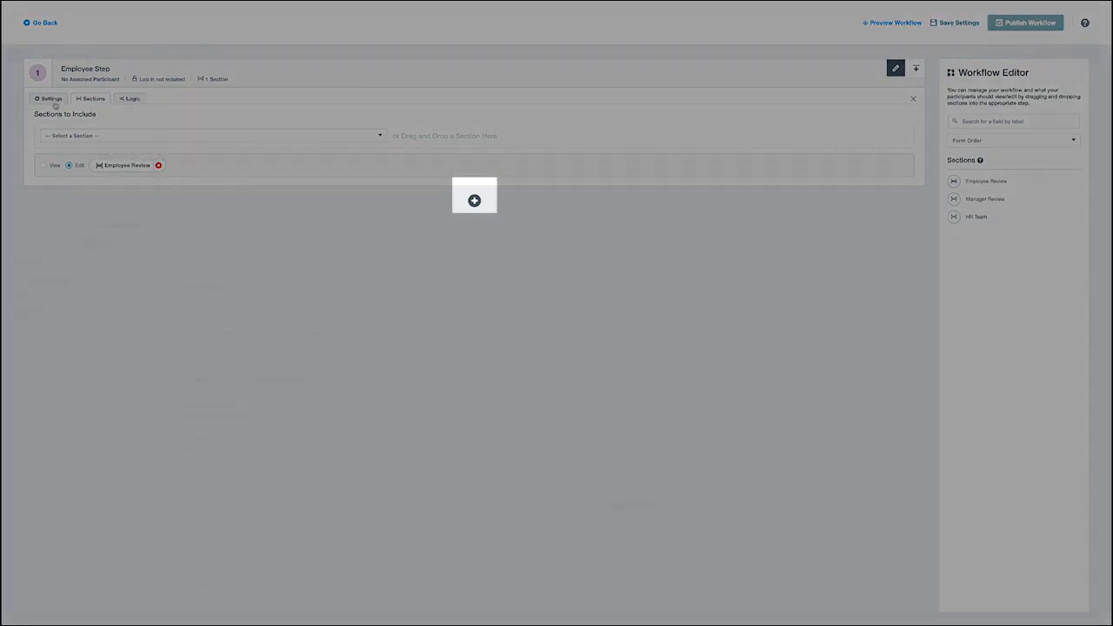
pyautogui.click(55, 102)
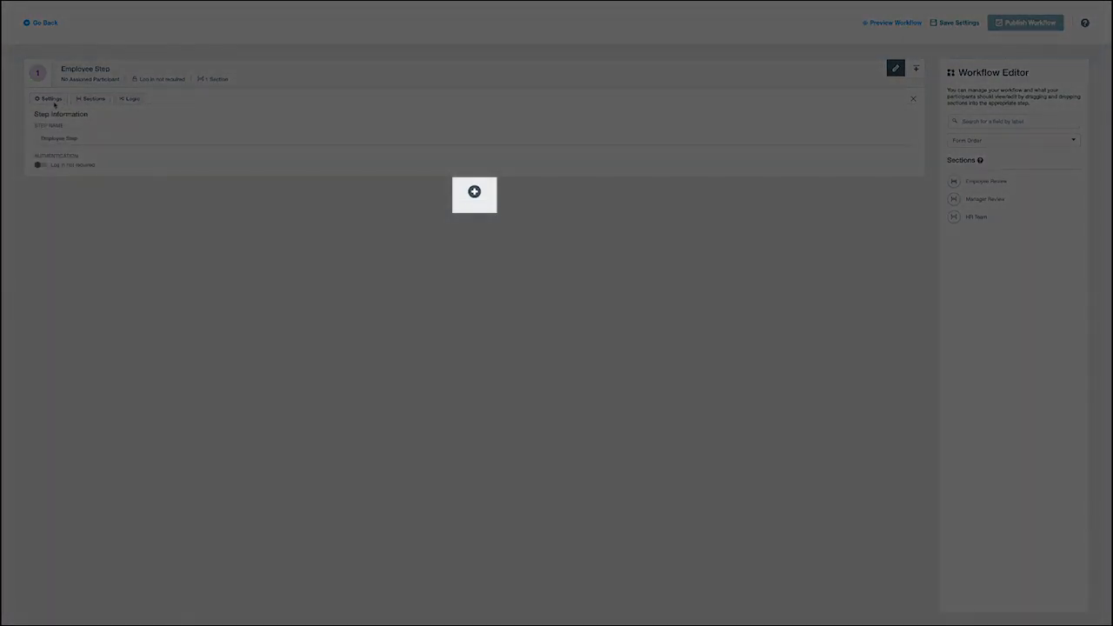
# - Add a second workflow step and name it Manager Review
pyautogui.click(474, 192)
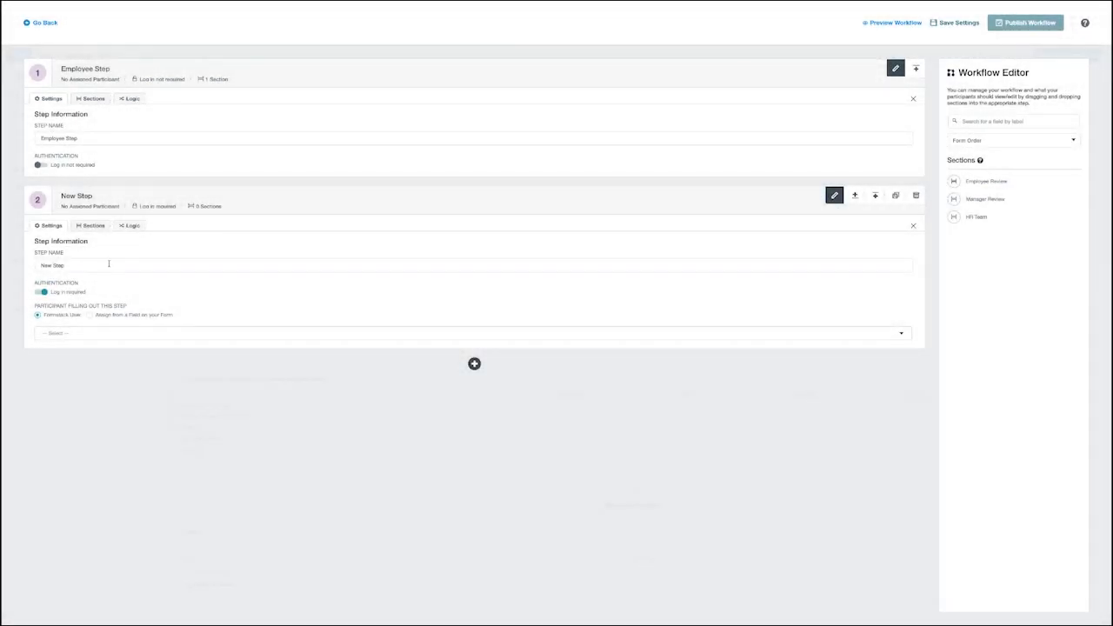
pyautogui.moveTo(108, 263); pyautogui.dragTo(35, 266)
pyautogui.press('BackSpace')
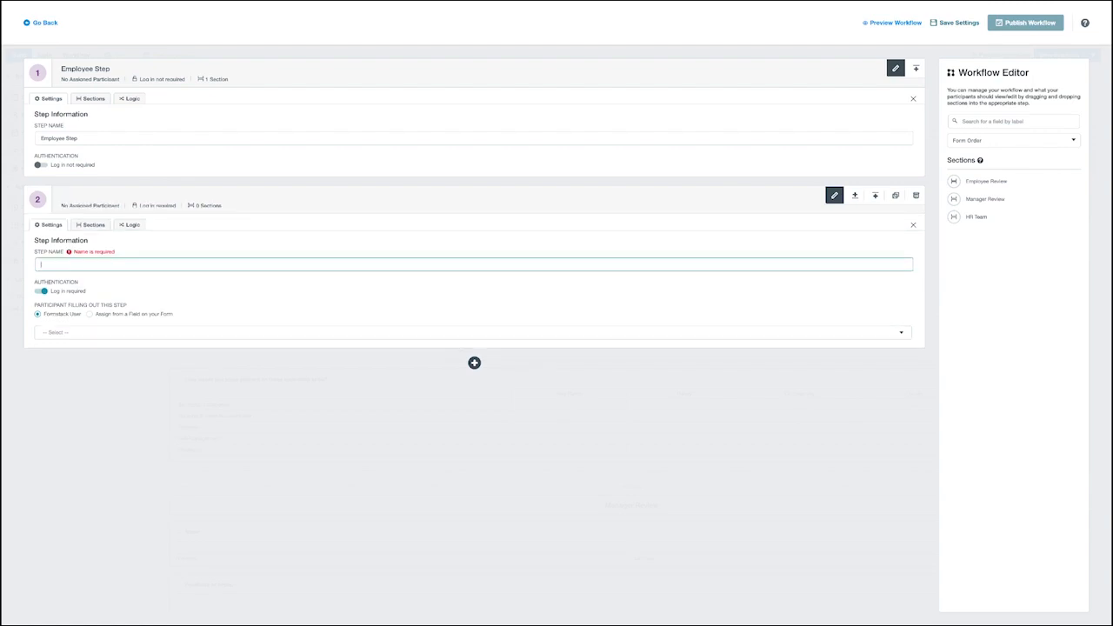
pyautogui.write('M')
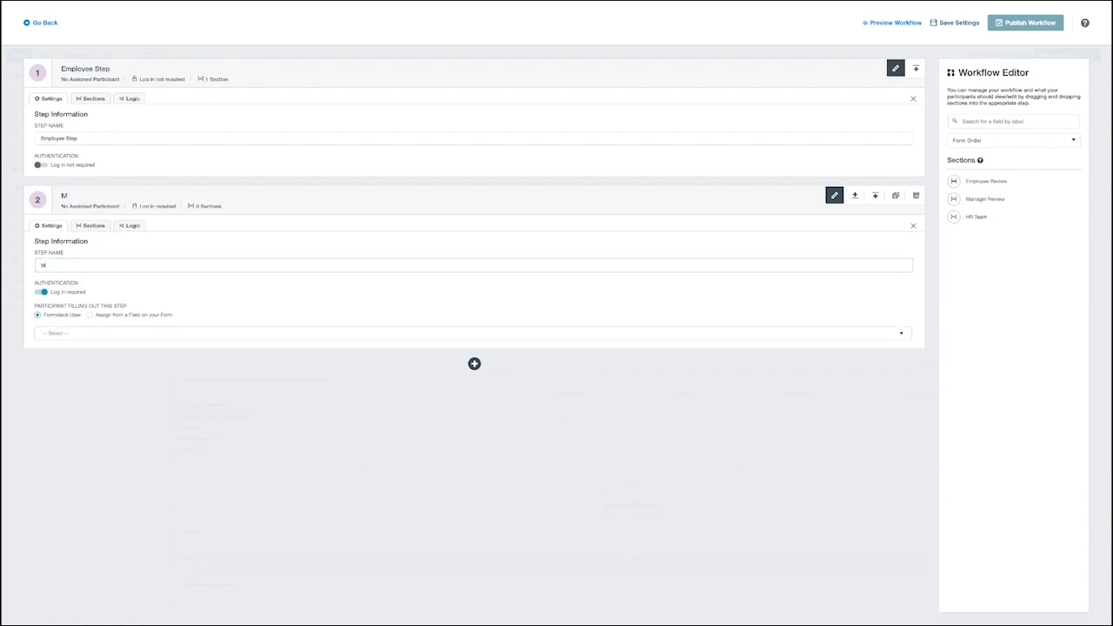
pyautogui.write('anager Review')
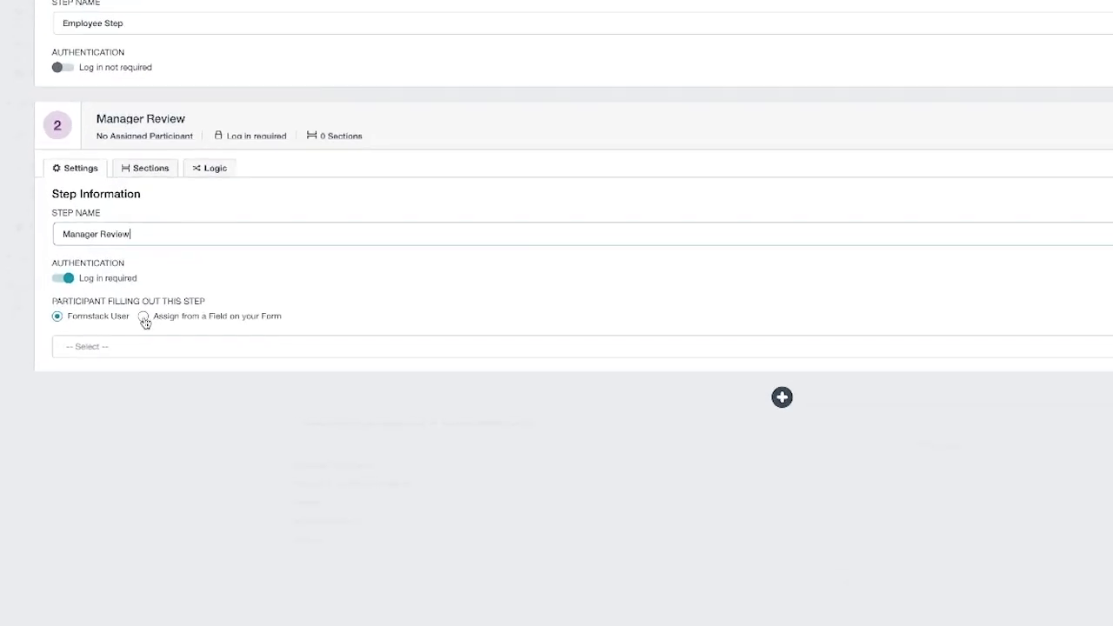
# - Assign the Form Admin Formstack user as the participant filling out the Manager Review step
pyautogui.click(144, 318)
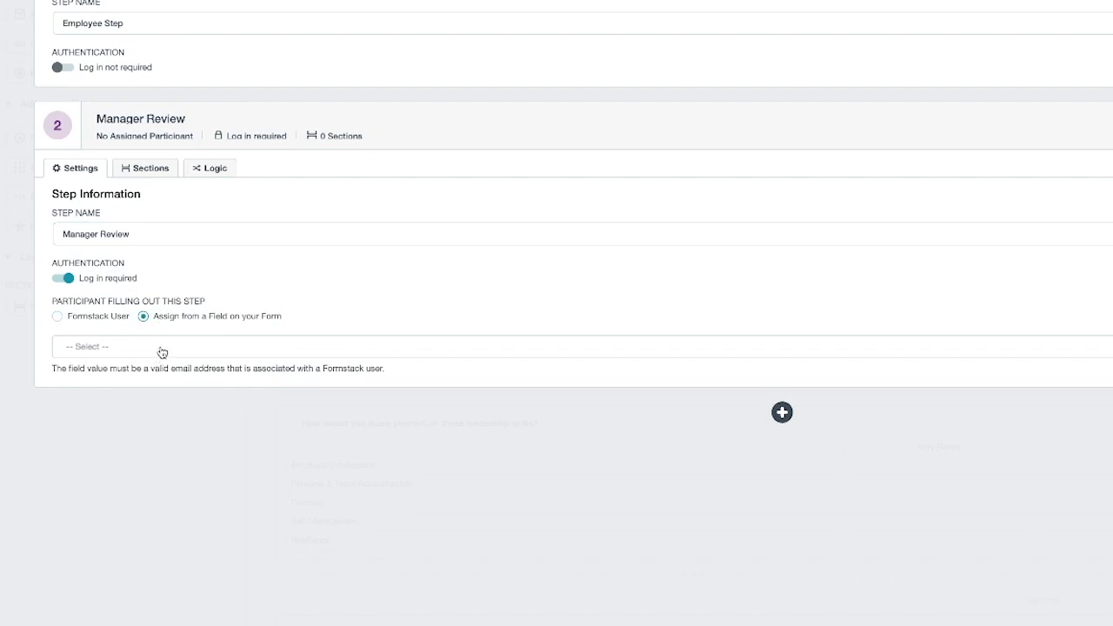
pyautogui.click(162, 352)
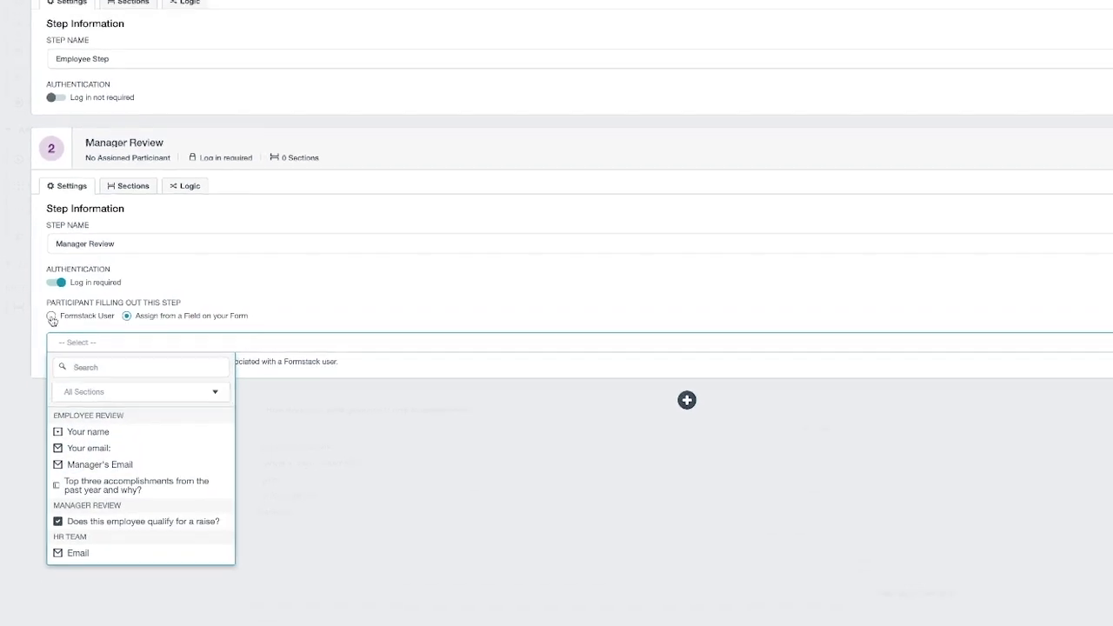
pyautogui.click(52, 316)
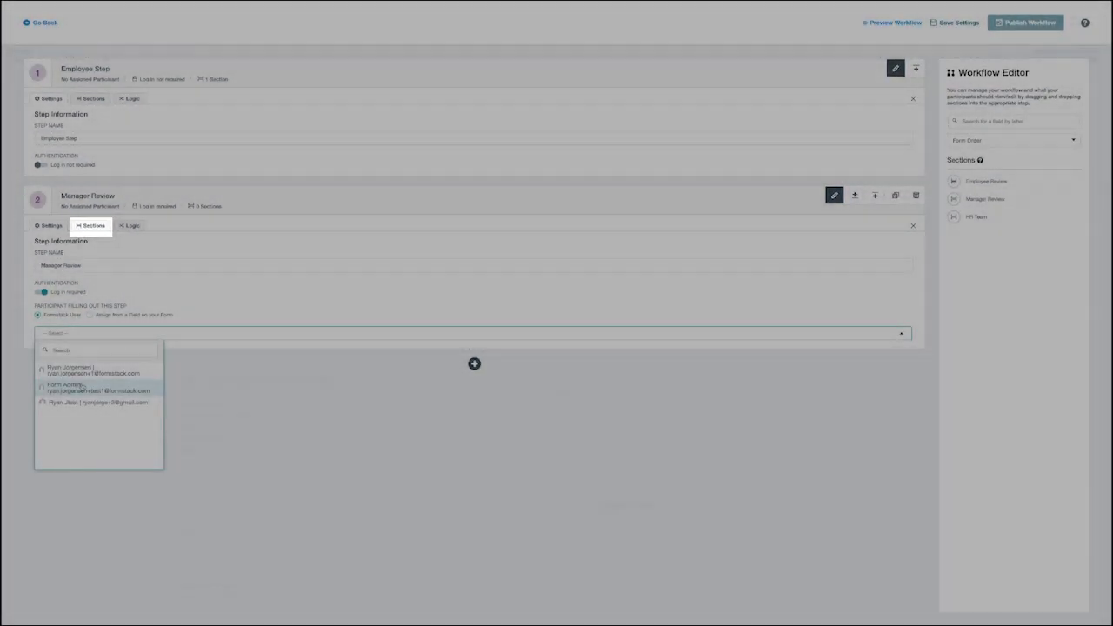
pyautogui.click(81, 385)
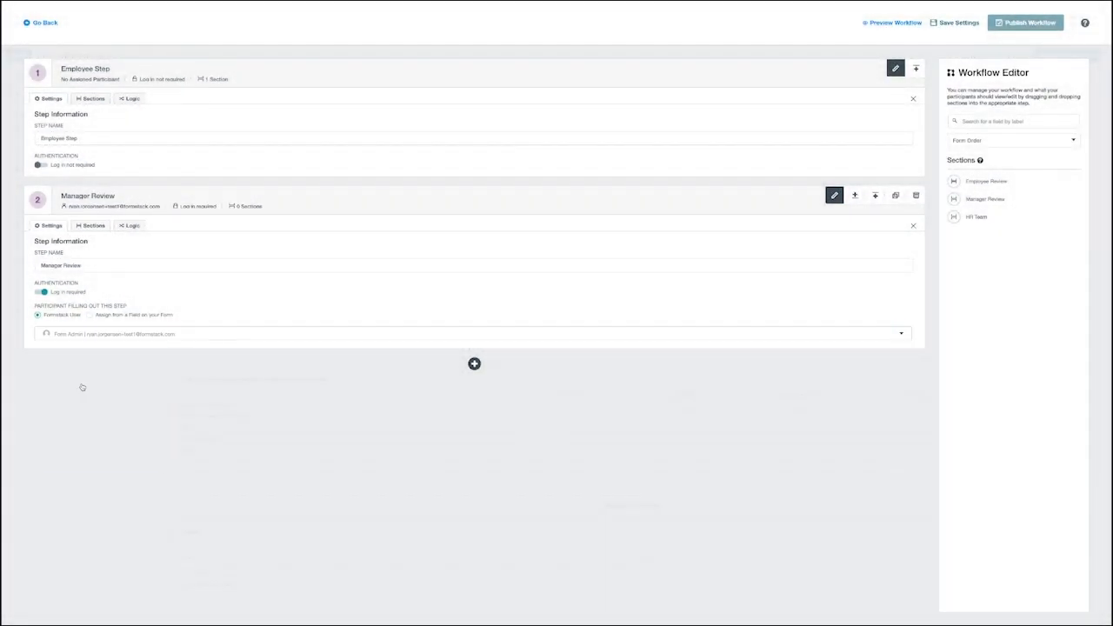
# - Include the Manager Review and Employee Review sections in the Manager Review step, with Employee Review set to View
pyautogui.click(86, 225)
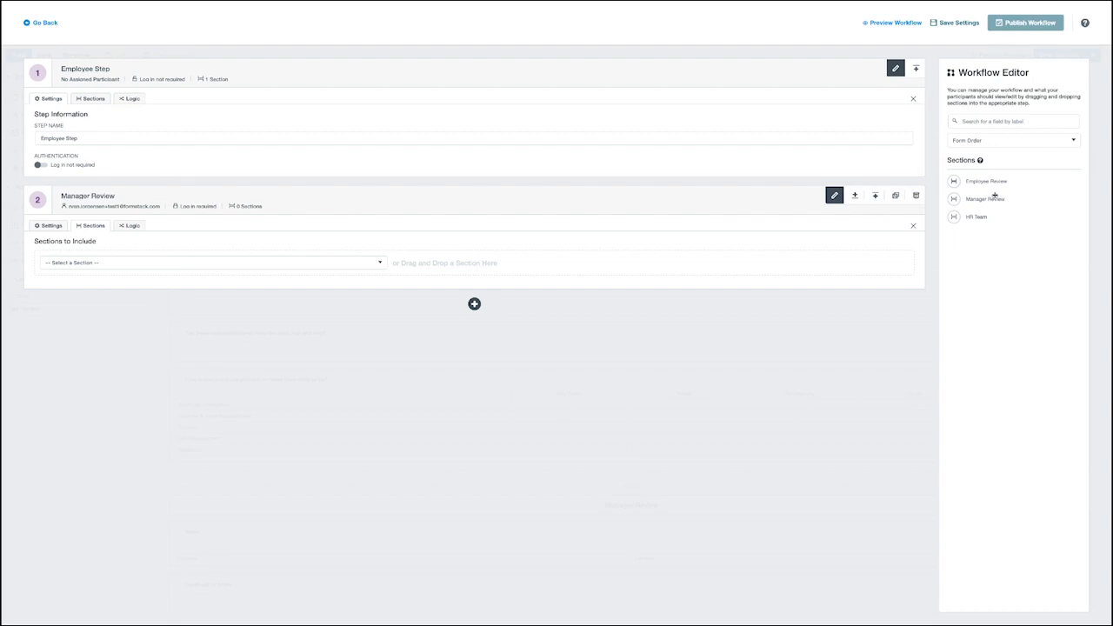
pyautogui.moveTo(994, 198); pyautogui.dragTo(521, 256)
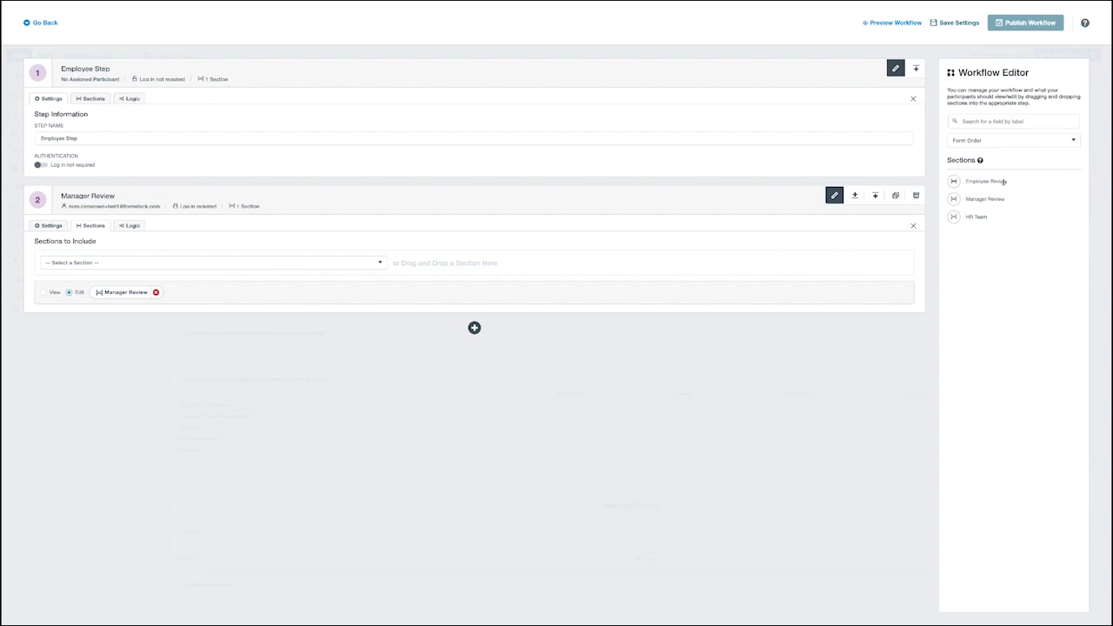
pyautogui.moveTo(1004, 182); pyautogui.dragTo(640, 266)
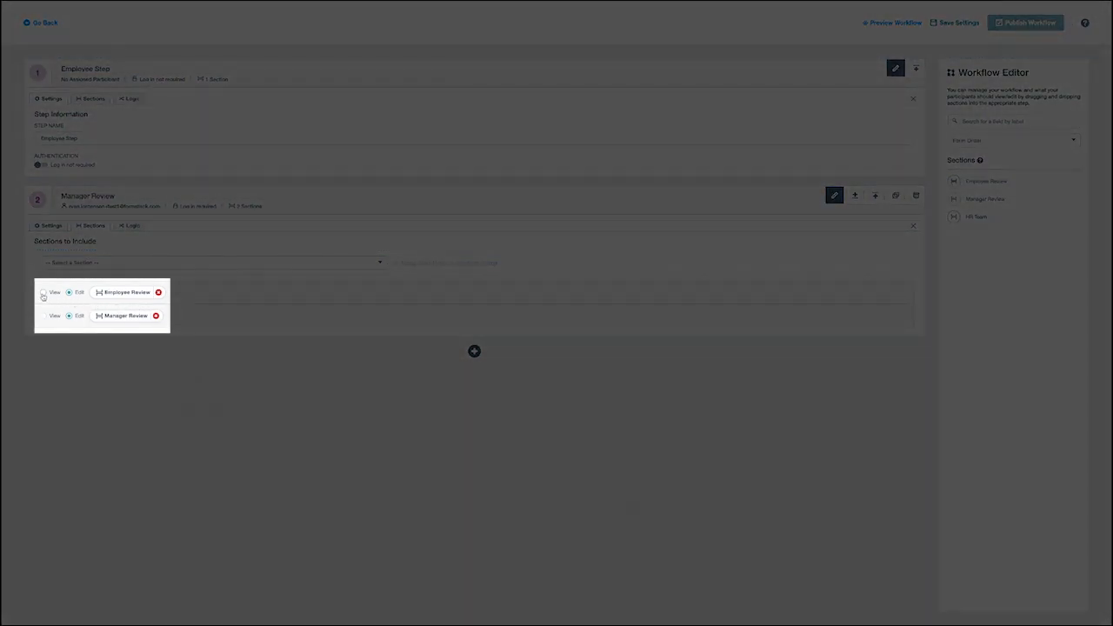
pyautogui.click(43, 293)
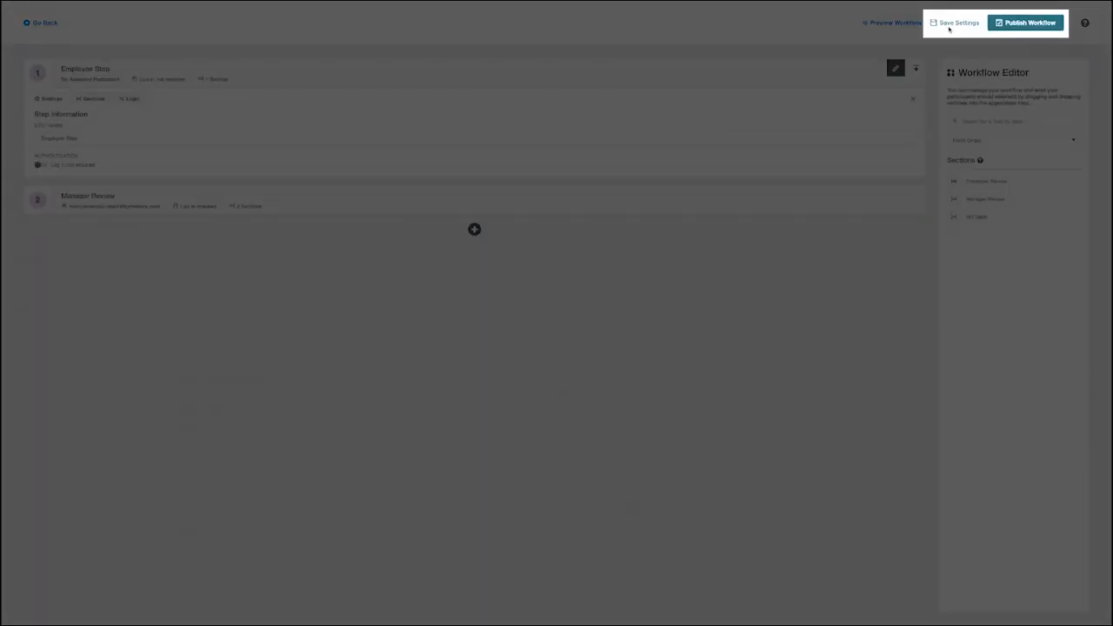
# - Publish the workflow and open the workspace from the Manager Review assignment email
pyautogui.click(1021, 28)
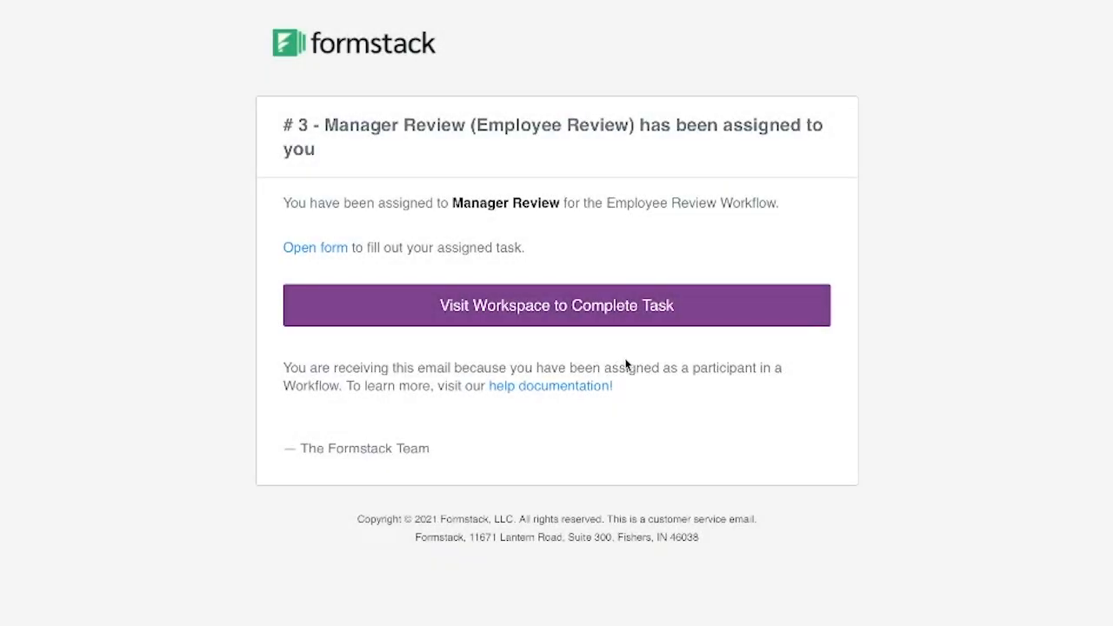
pyautogui.click(545, 305)
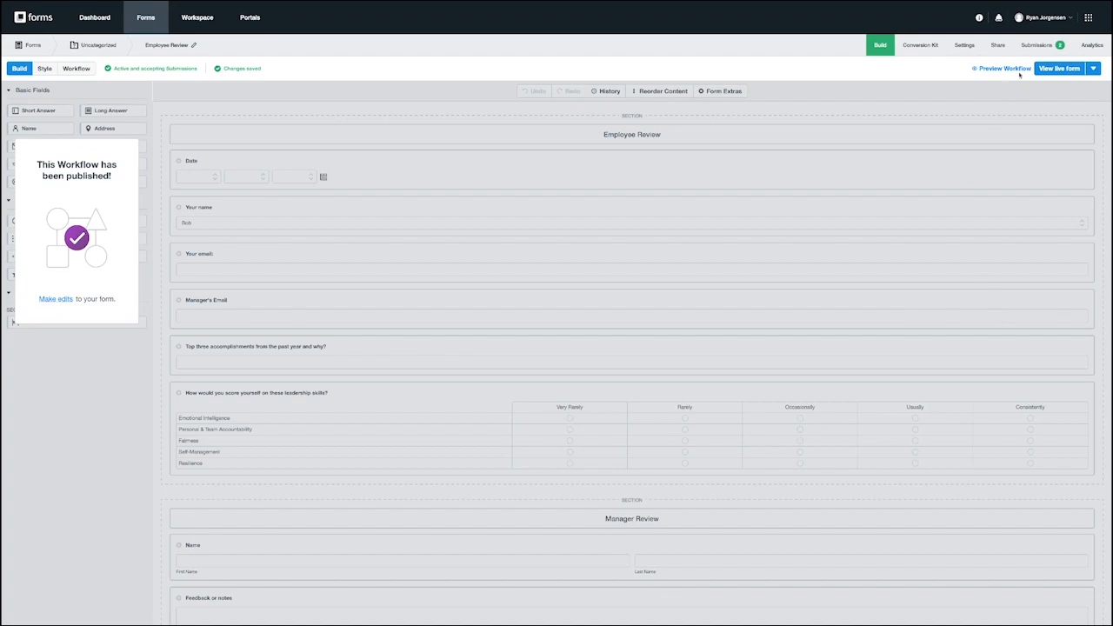
# - Review the form's in-progress workflow submissions and check the participant reassignment dialog for request #3 without saving
pyautogui.click(1033, 49)
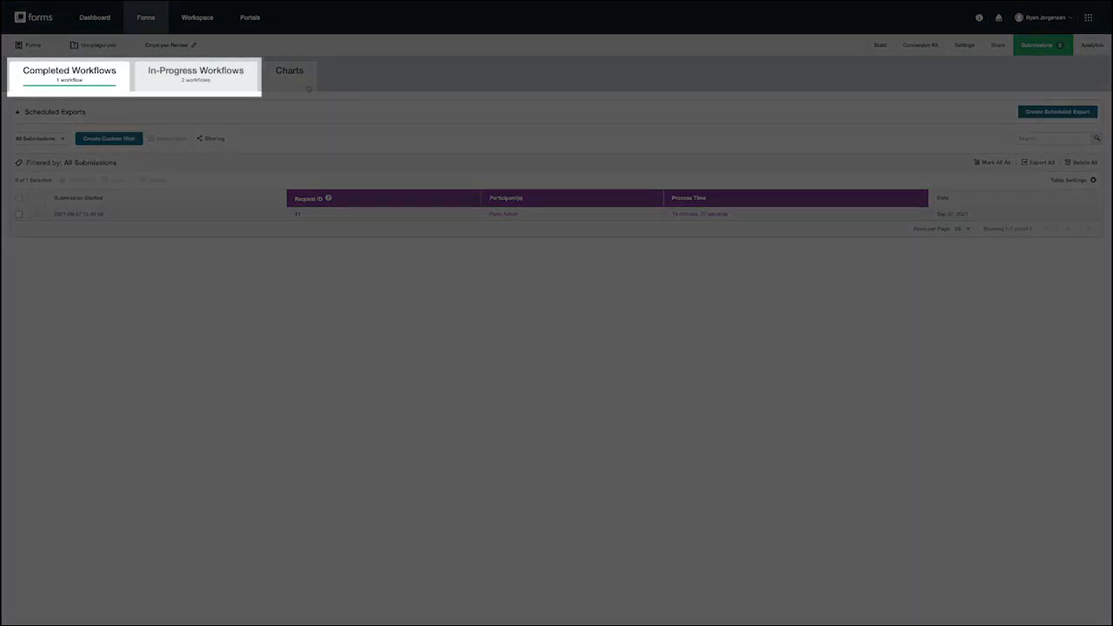
pyautogui.click(217, 77)
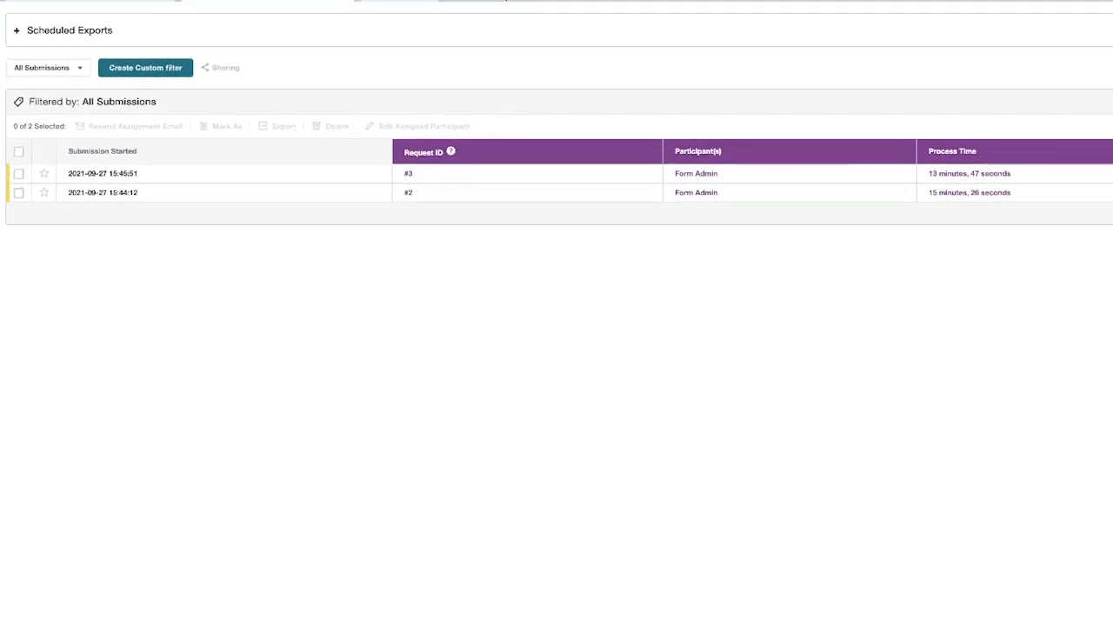
pyautogui.click(18, 174)
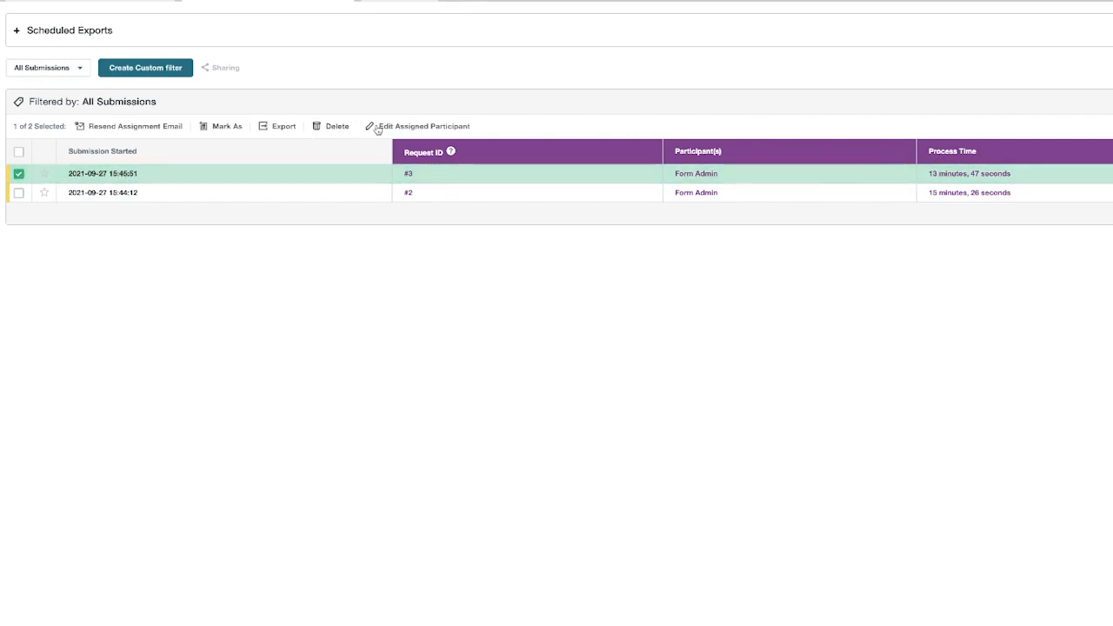
pyautogui.click(399, 129)
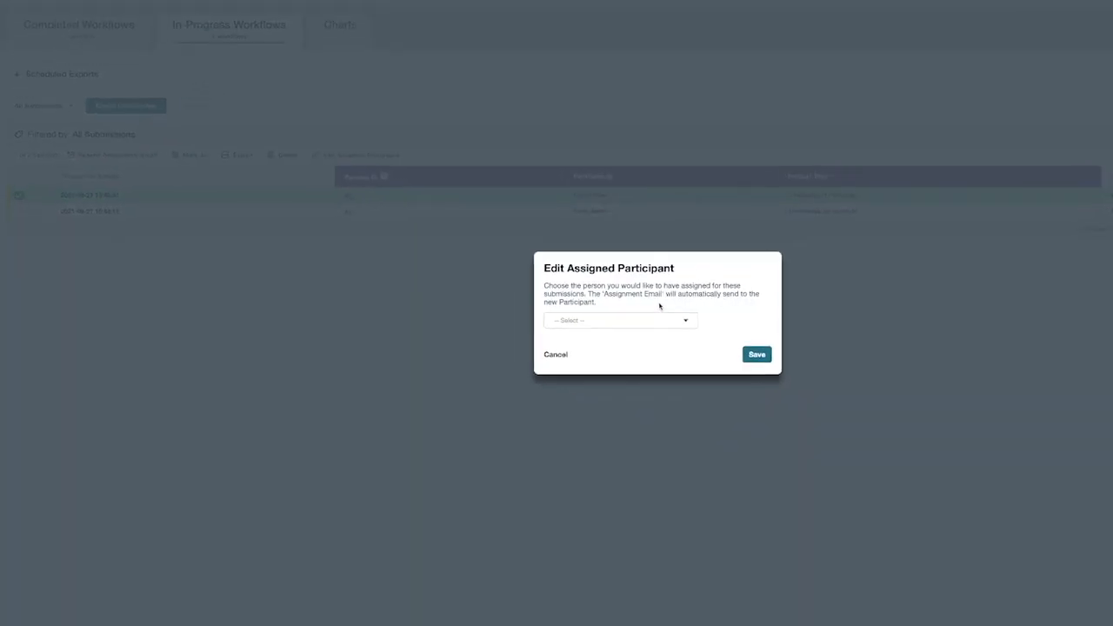
pyautogui.click(673, 319)
pyautogui.click(673, 319)
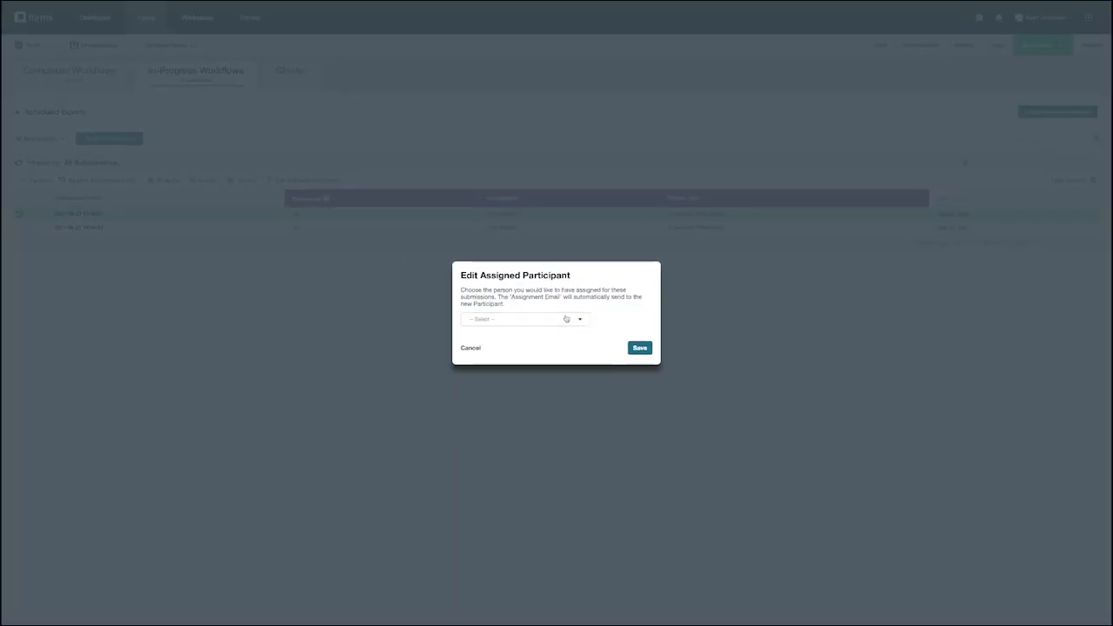
pyautogui.click(472, 354)
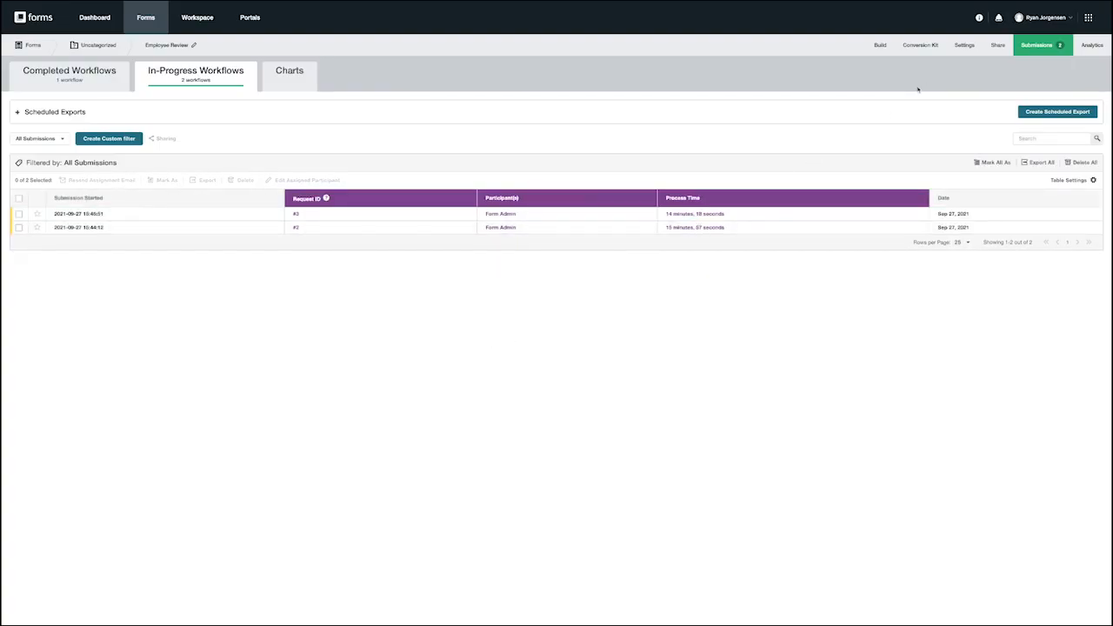
# - View the Employee Review form's Emails & Actions settings for notification, confirmation and workflow assignment emails
pyautogui.click(964, 45)
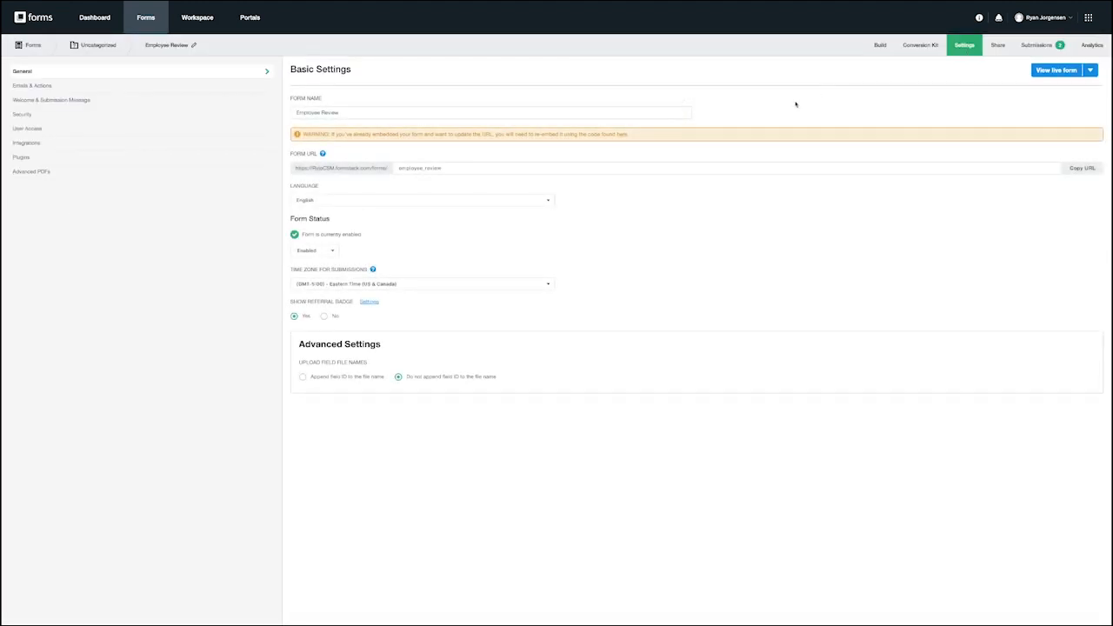
pyautogui.click(42, 87)
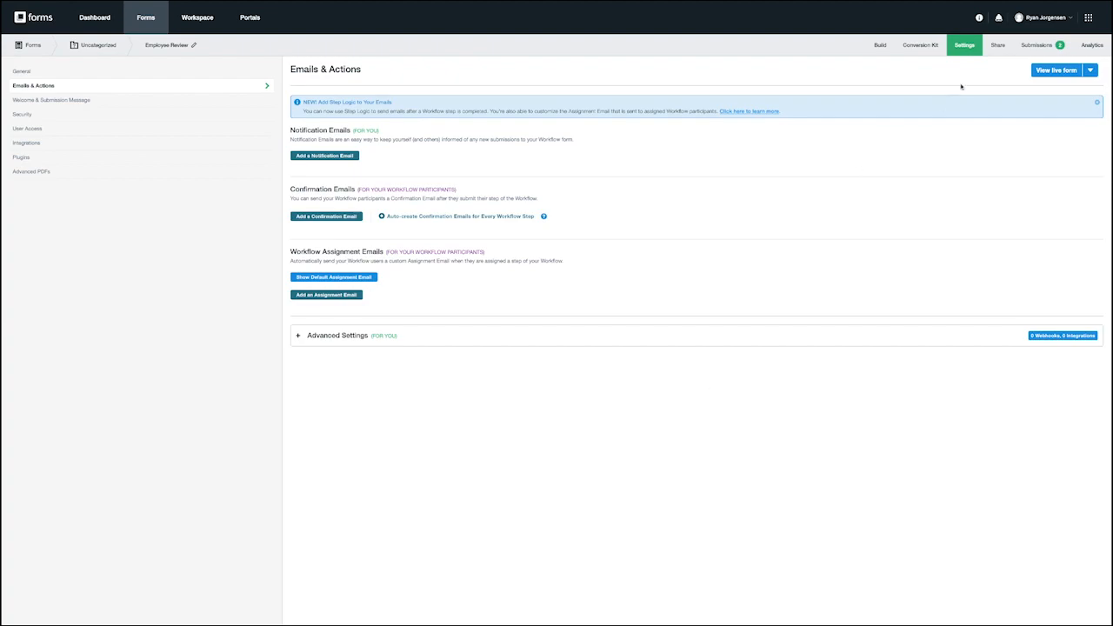
# - View the form's quick-start sharing link and embed code, and open the Resource Center's support options
pyautogui.click(996, 46)
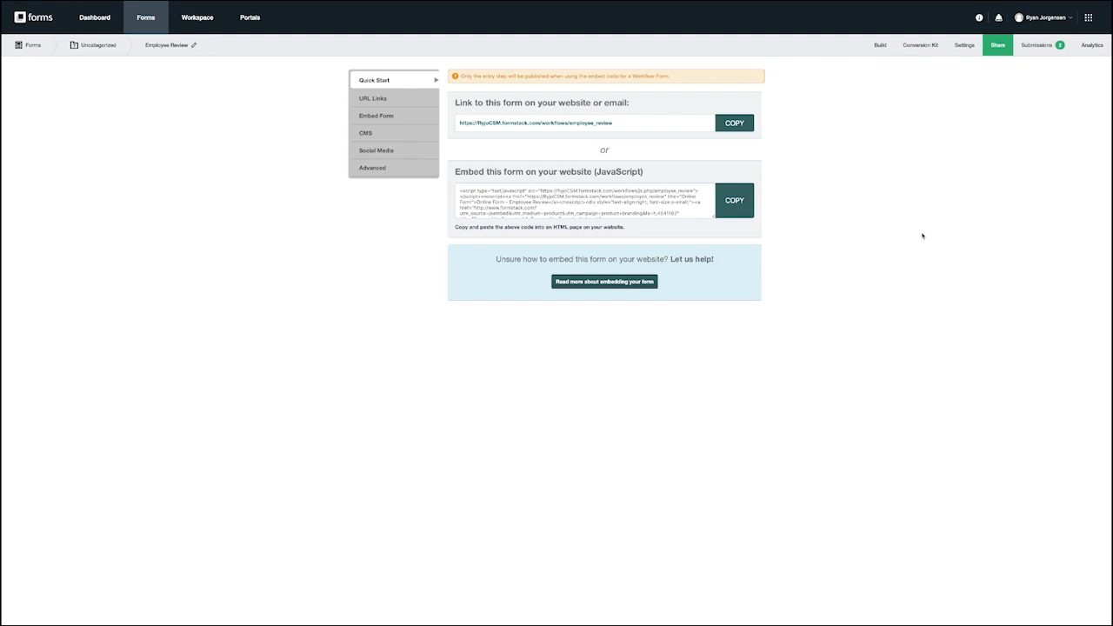
pyautogui.click(979, 17)
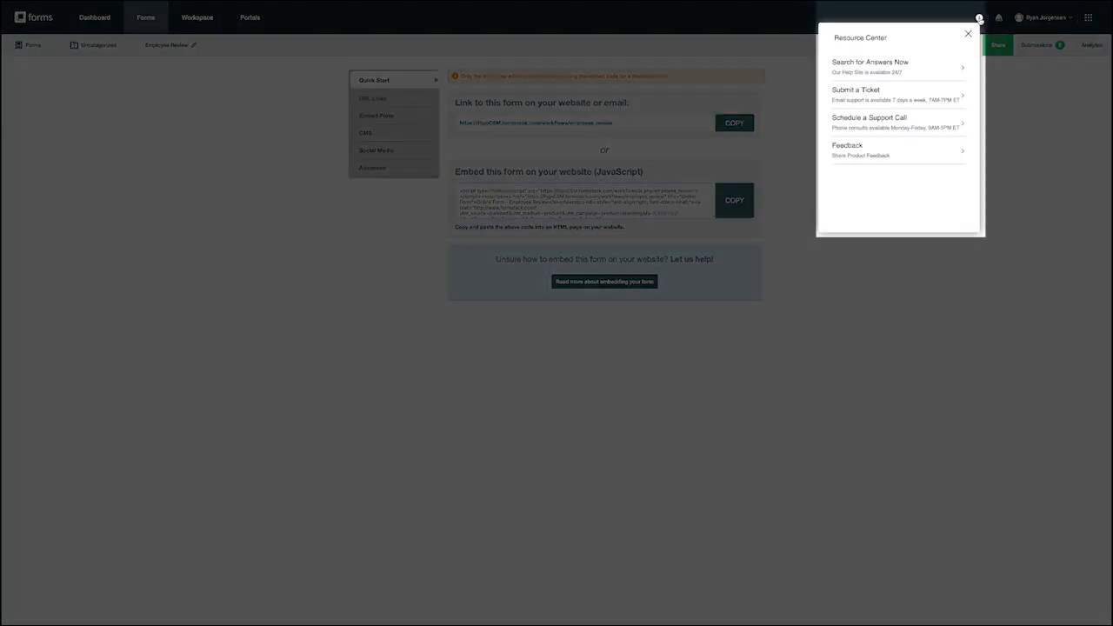